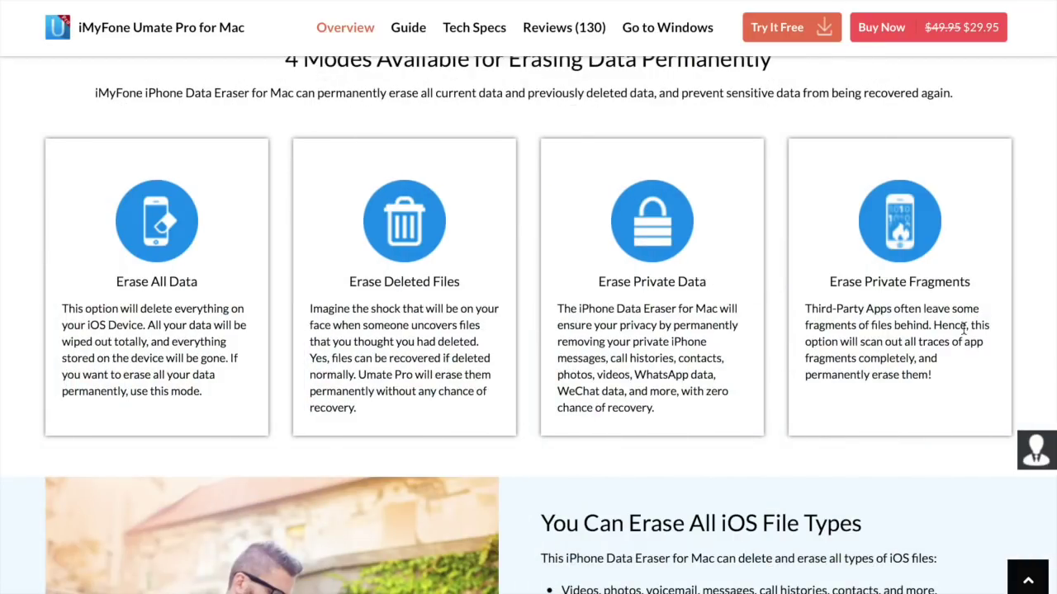
- Scroll the Umate Pro for Mac Overview past the 4 Modes, Overwrite, Preview and Erase, and Private Fragments sections
scroll(963, 331, down, 5)
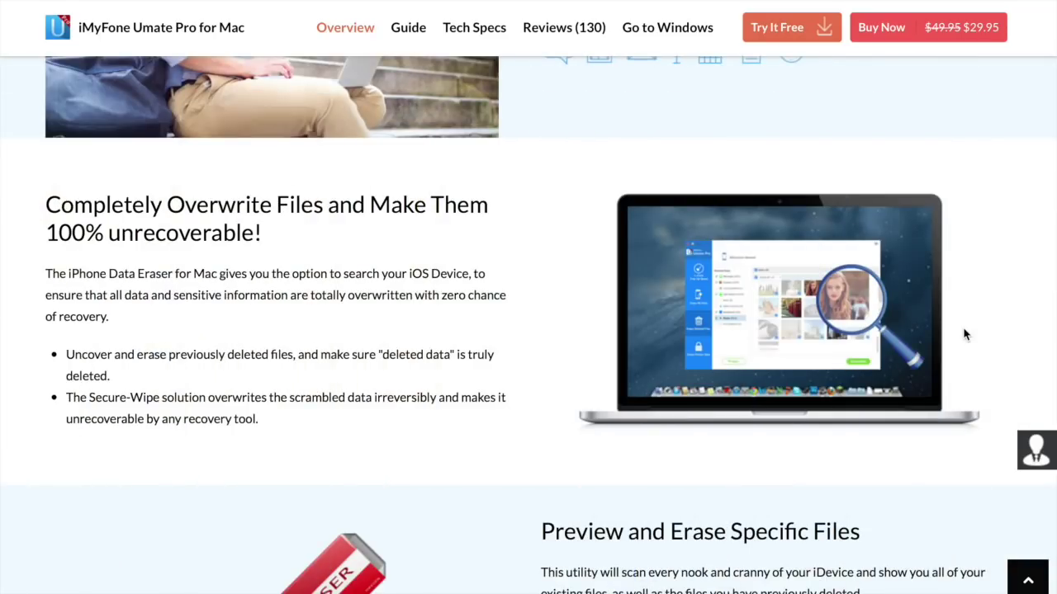
scroll(963, 333, down, 4)
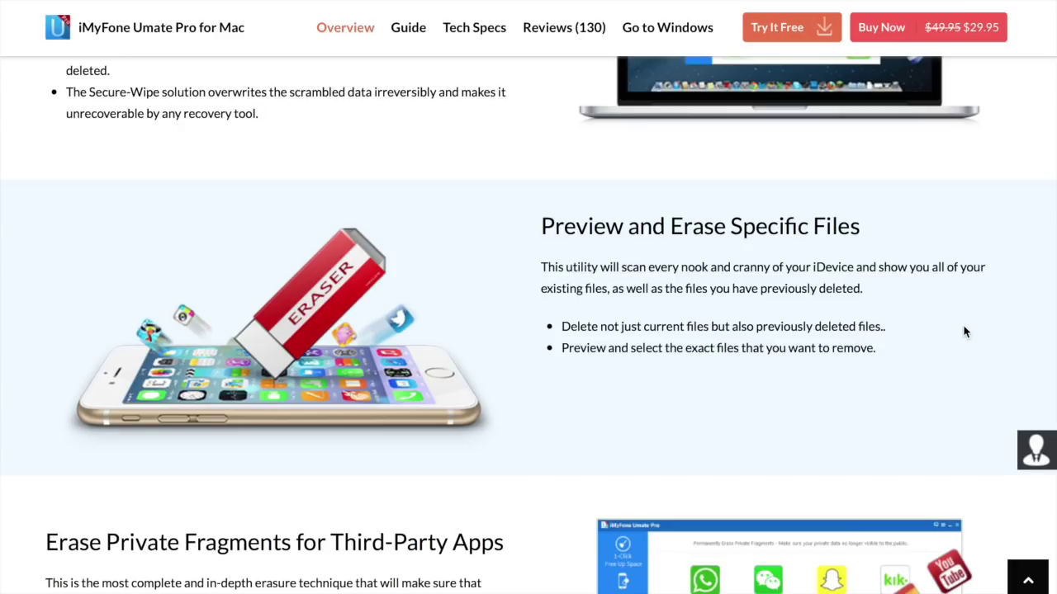
scroll(963, 332, down, 5)
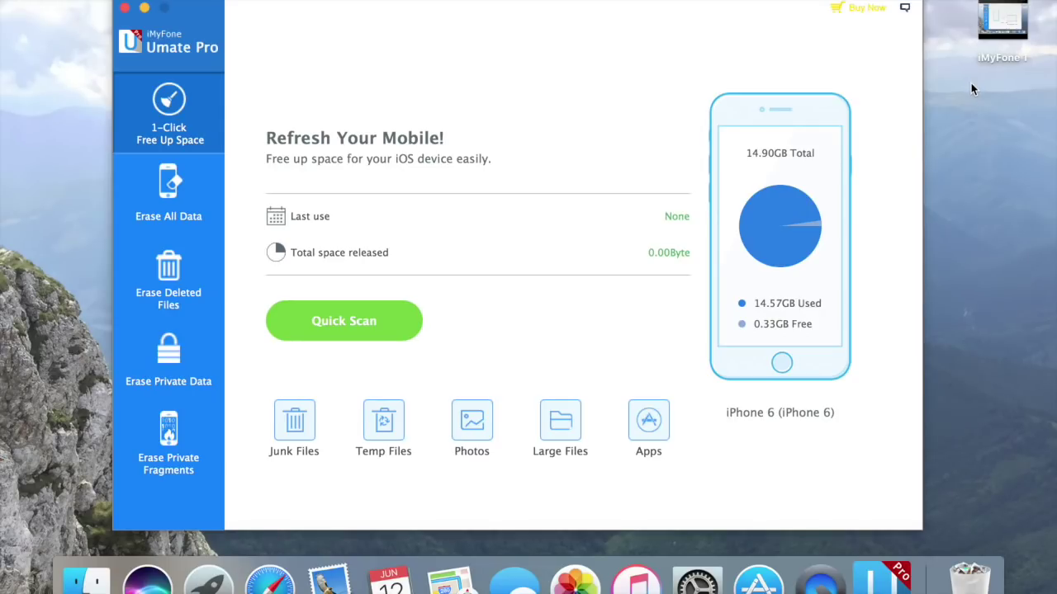
- Quick Scan the iPhone (8.64GB freeable) and view the 62.02MB junk-file breakdown, mostly crash logs
click(323, 327)
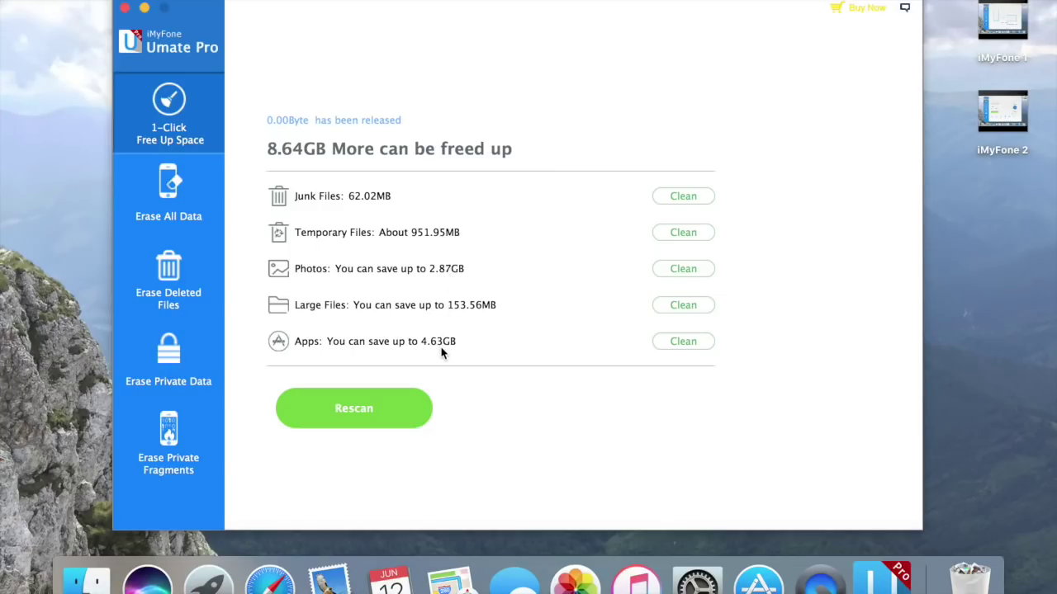
click(691, 202)
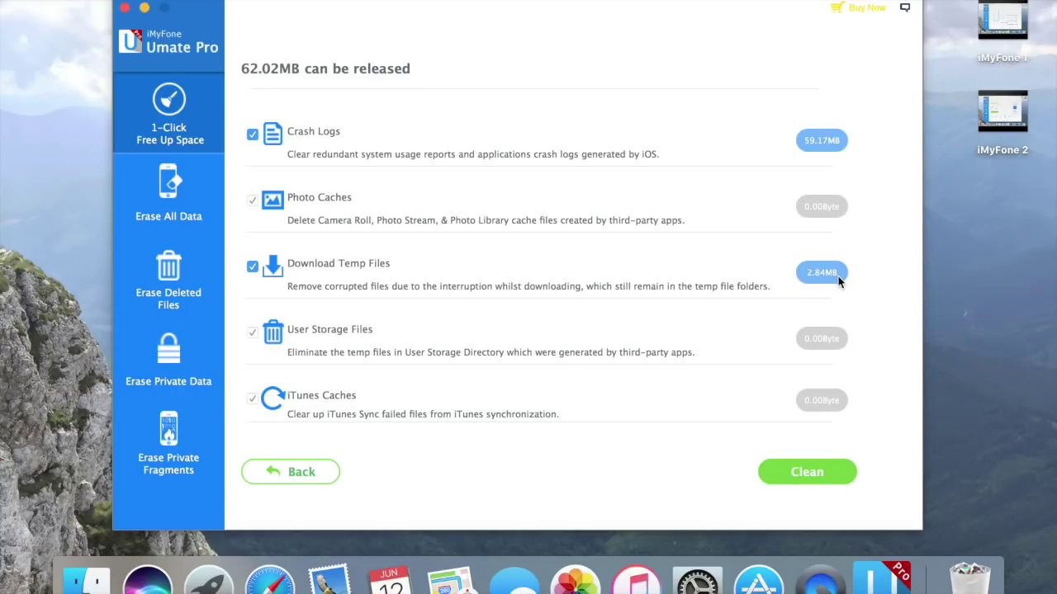
- Clean 59.17MB of junk files, then back up and losslessly compress photos to free 5.10MB
click(825, 467)
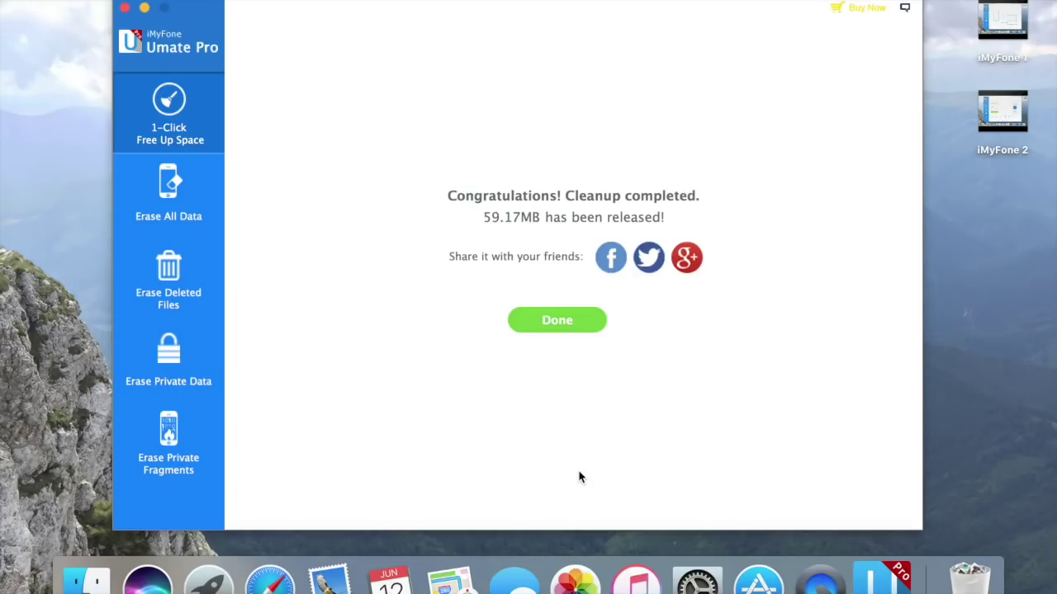
click(582, 320)
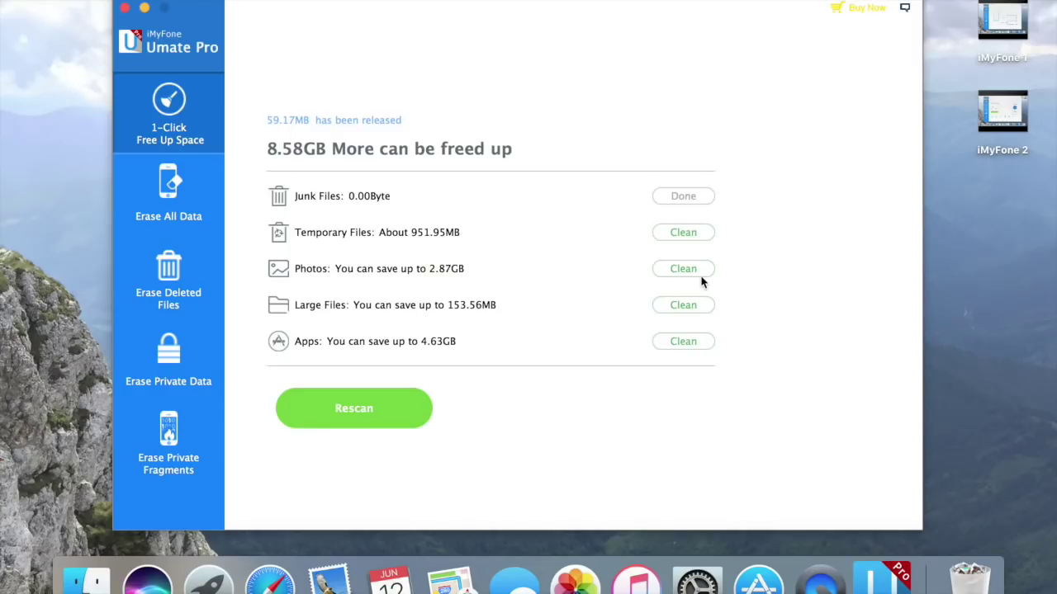
click(692, 273)
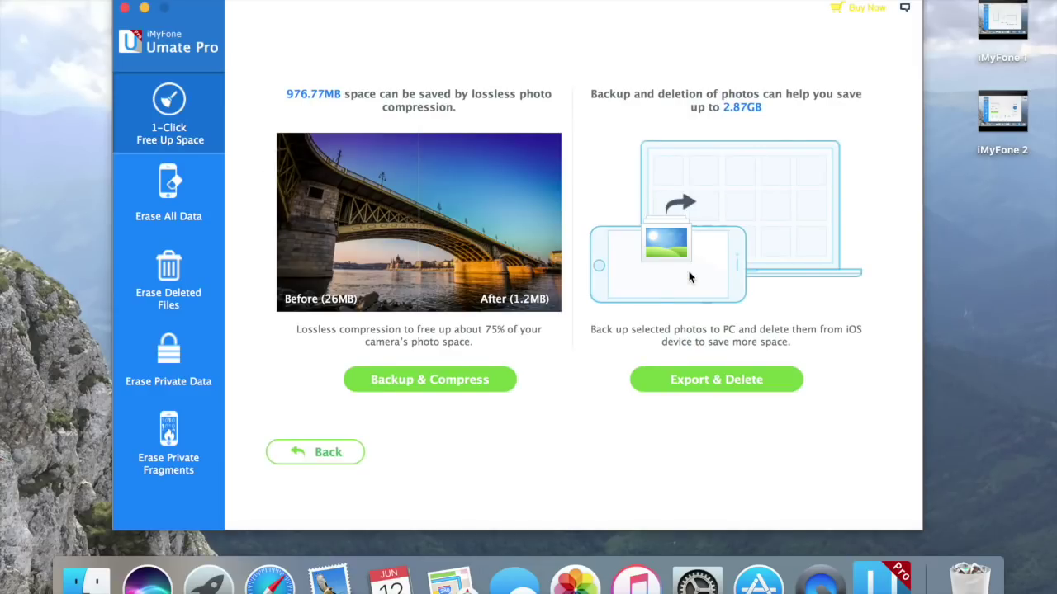
click(438, 391)
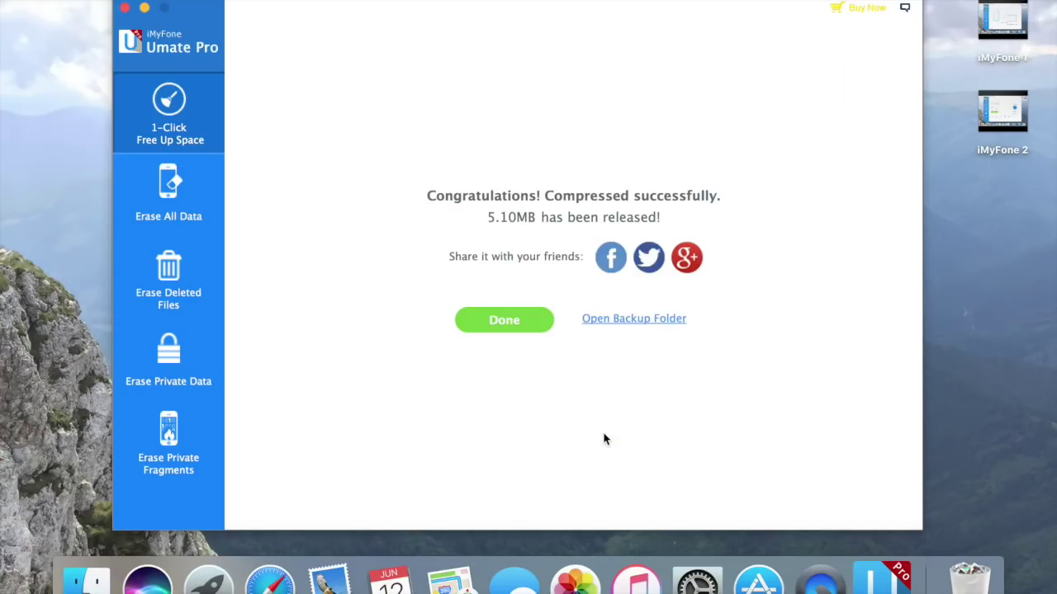
- Run the Erase Deleted Files scan, finding 959 deleted messages, contacts and photos
click(166, 194)
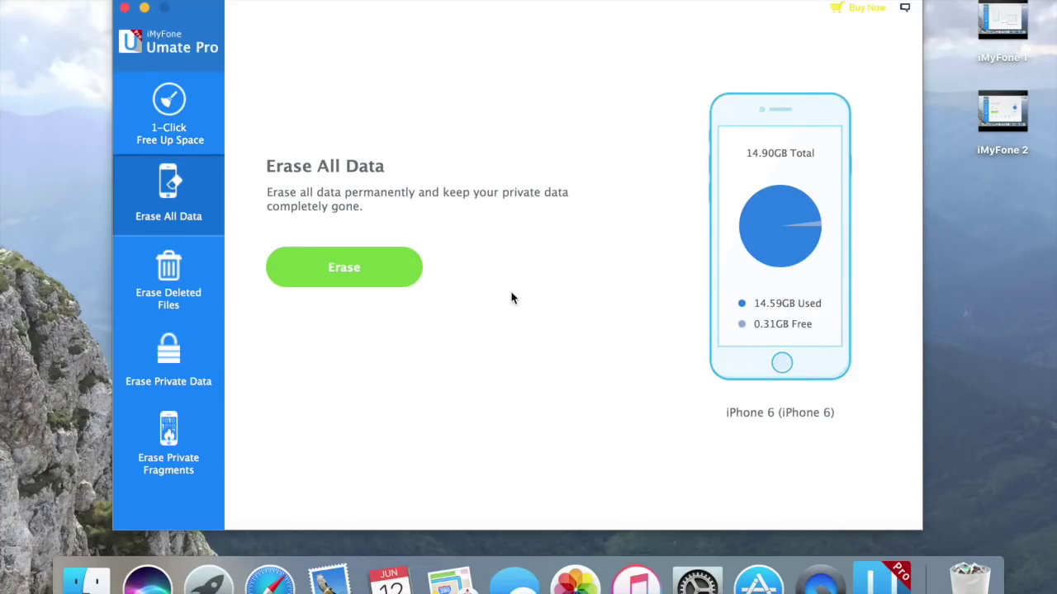
click(164, 296)
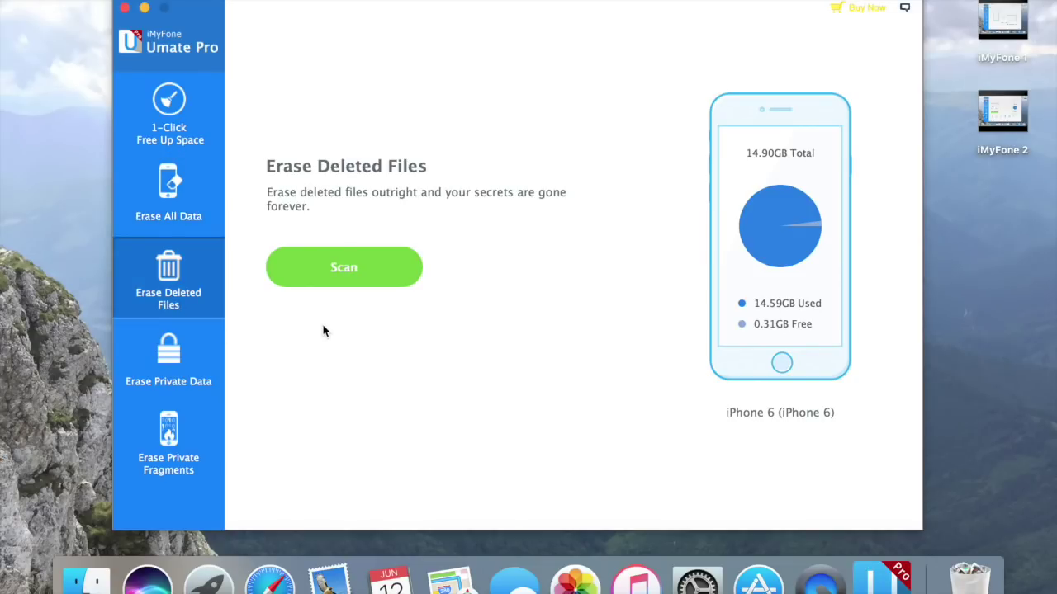
click(351, 267)
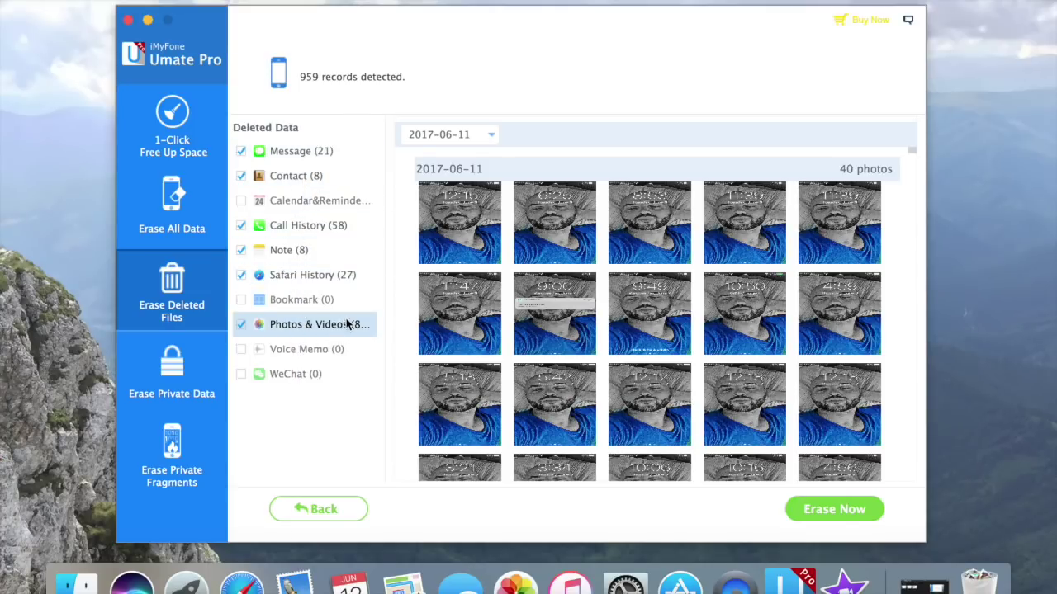
click(180, 370)
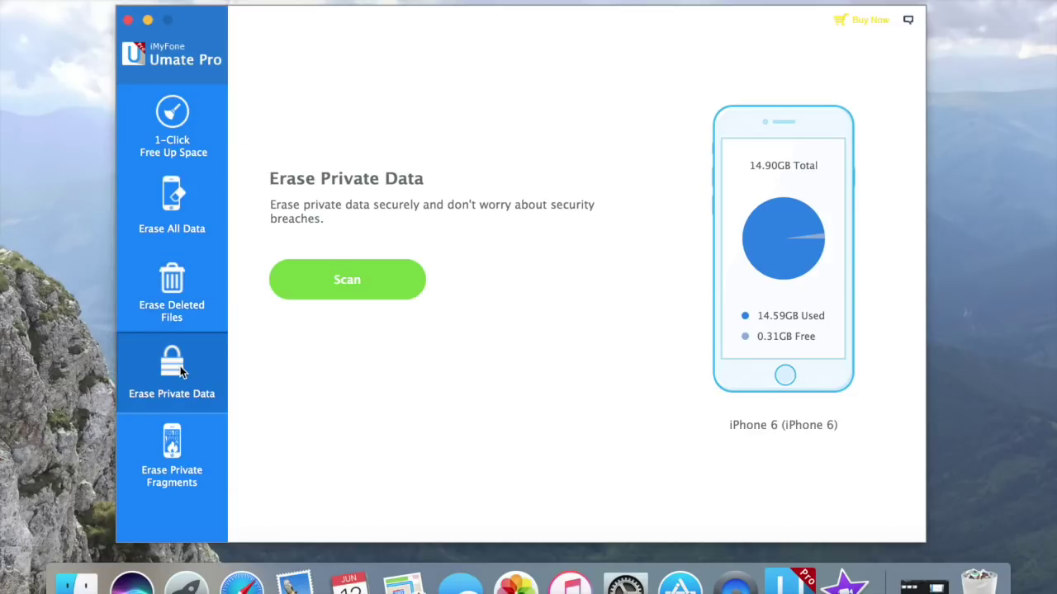
- Scan for private data (7,547 records), then scan for leftover third-party app fragments
click(347, 293)
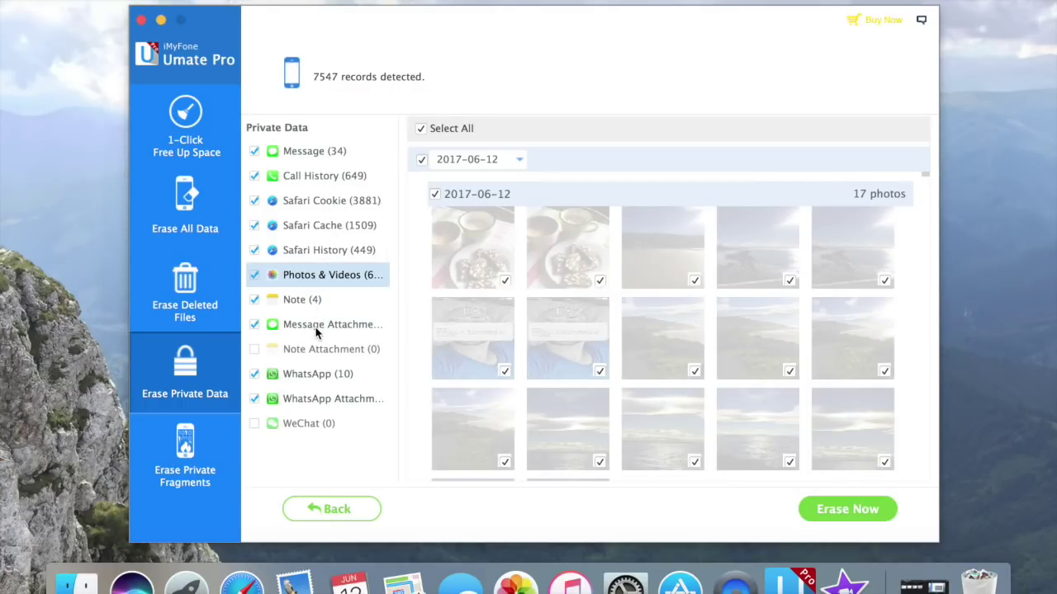
click(183, 477)
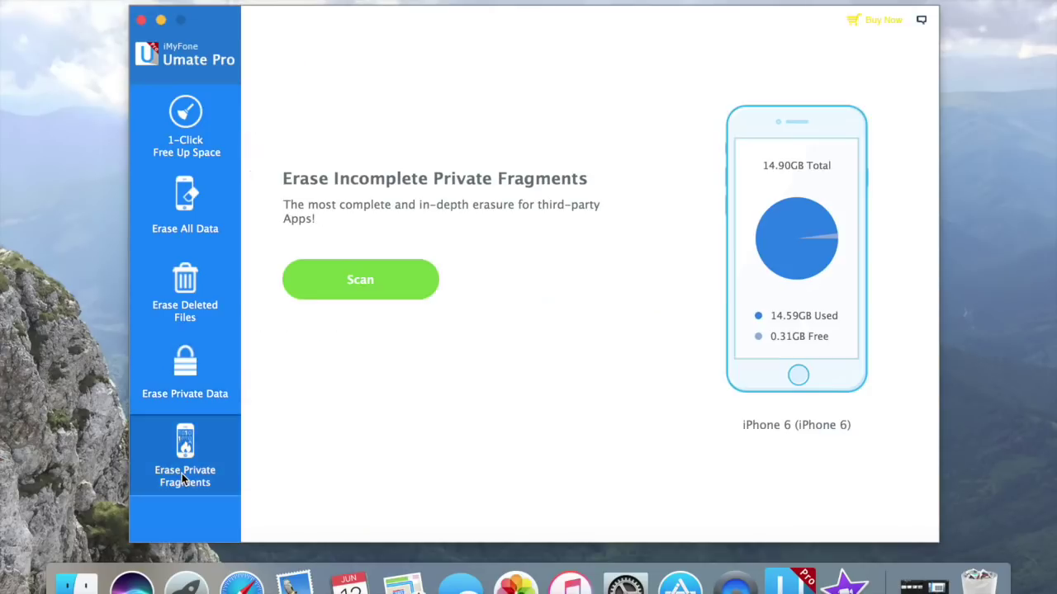
click(365, 268)
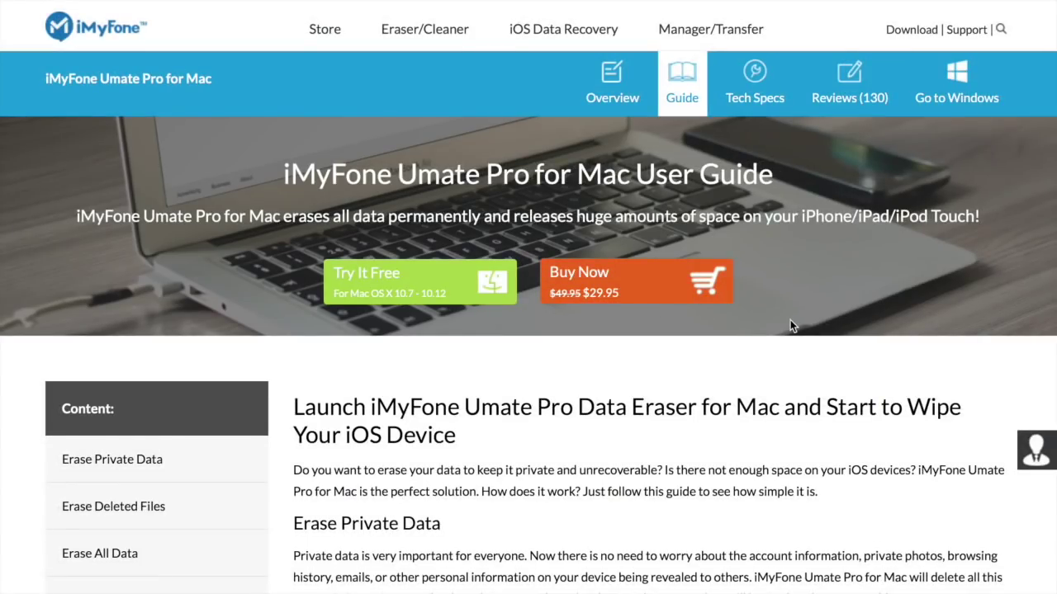
- Review Umate Pro license prices ($29.95–$299.95) for the Mac version, then the Windows version
click(647, 281)
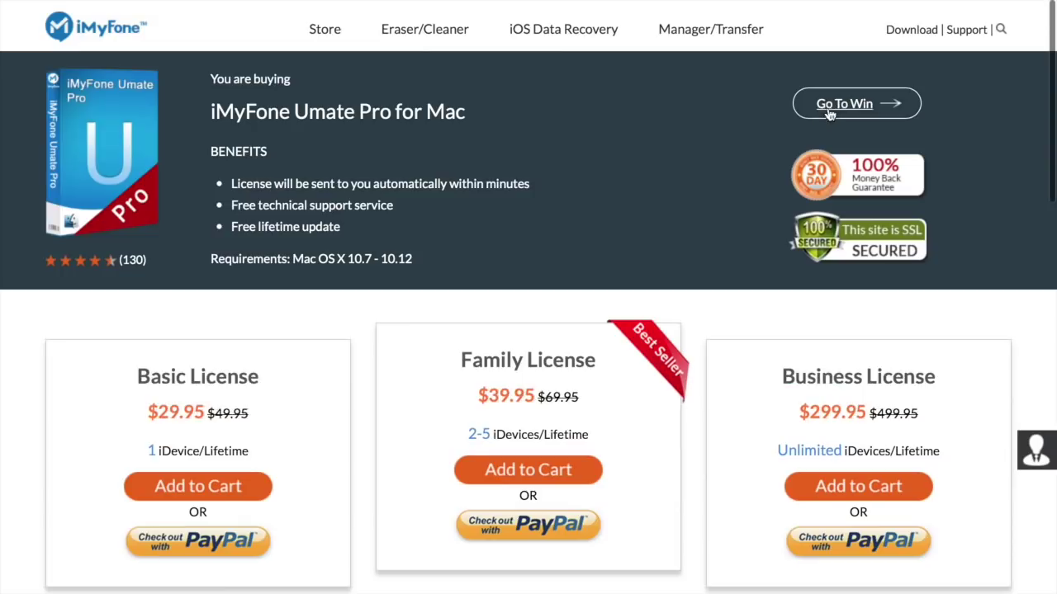
click(830, 114)
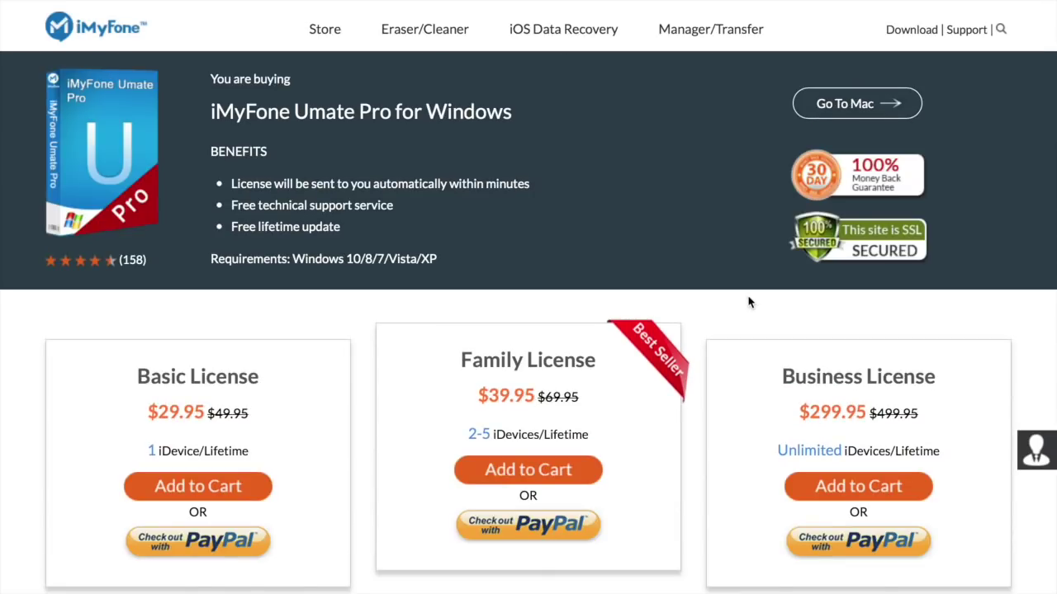
scroll(749, 302, down, 2)
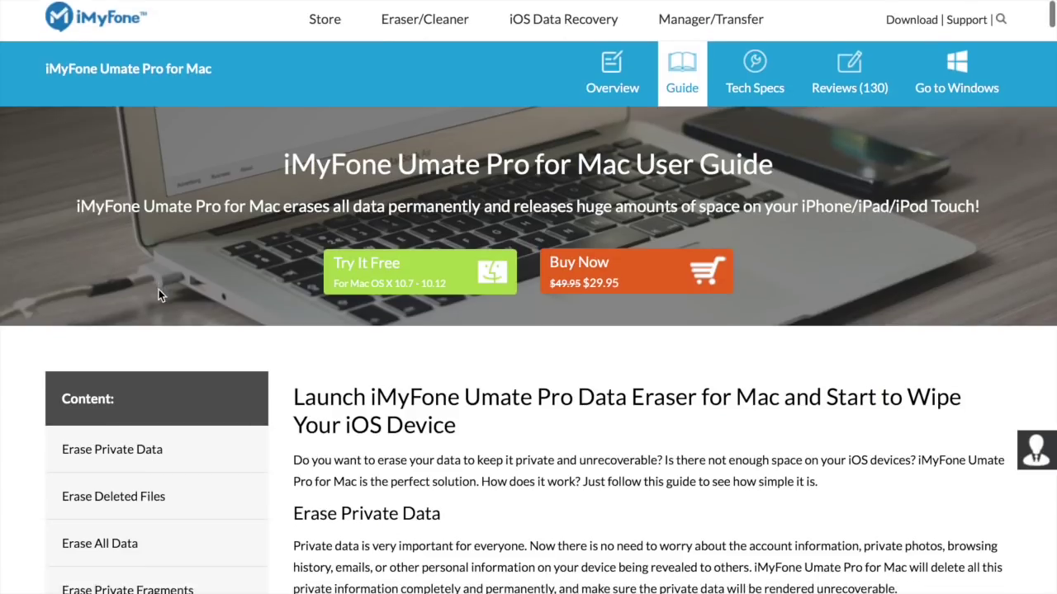
scroll(158, 289, down, 3)
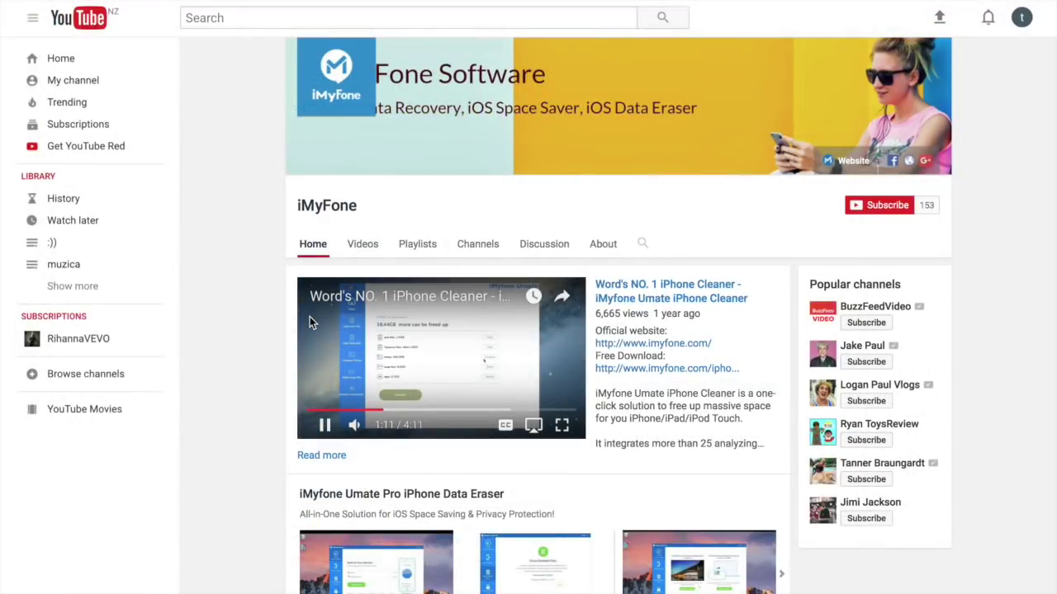
- Scroll through the iMyFone YouTube channel home page
scroll(255, 385, down, 5)
scroll(242, 421, down, 3)
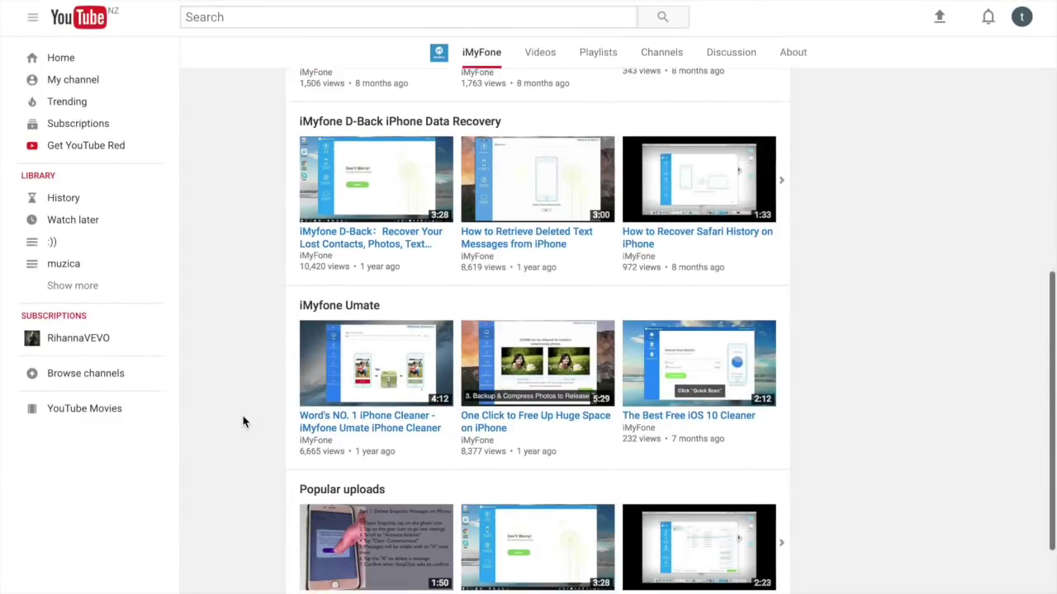
scroll(242, 422, down, 2)
scroll(243, 421, up, 10)
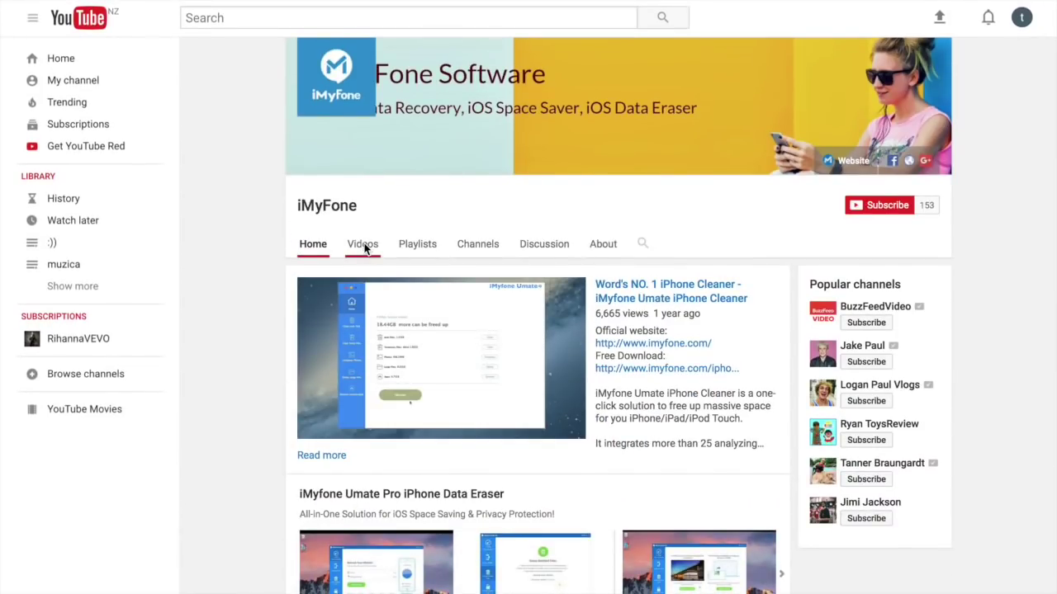
- Browse the Videos tab uploads of iPhone cleaning and TunesMate tutorials
click(364, 246)
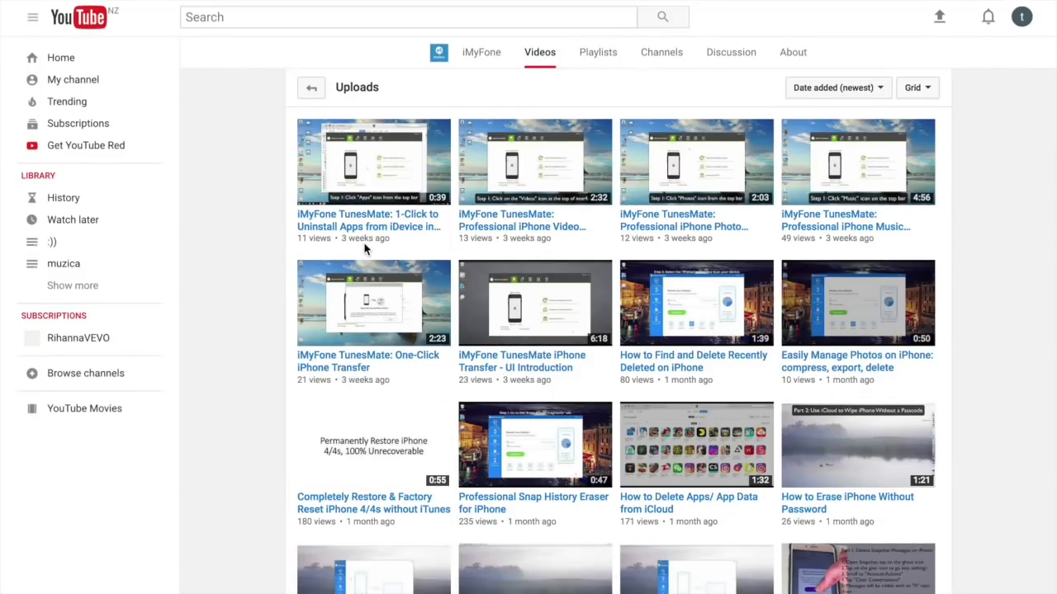
scroll(364, 246, down, 2)
scroll(364, 246, down, 3)
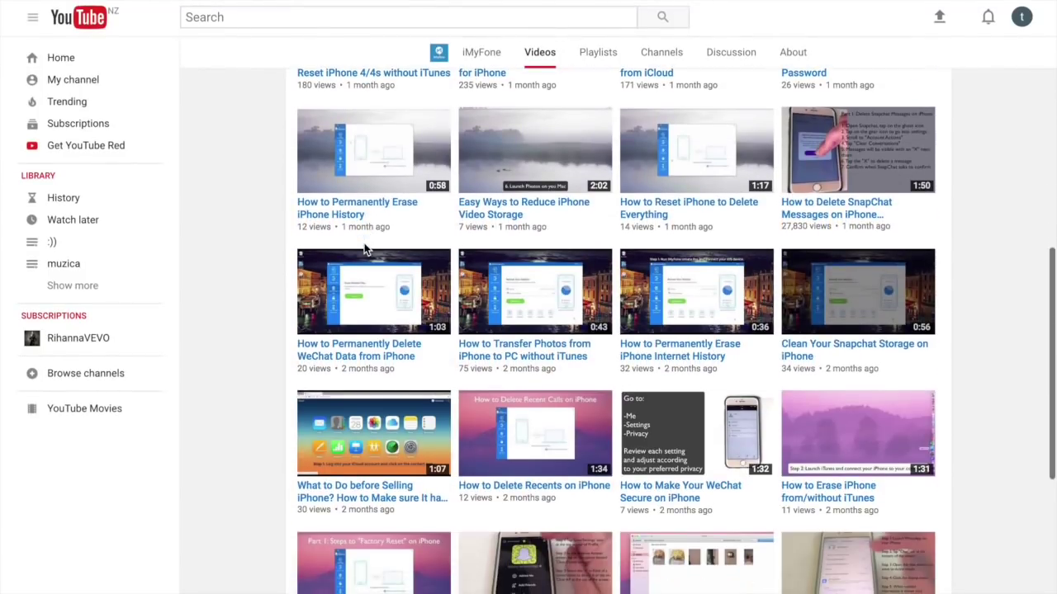
scroll(364, 248, down, 2)
scroll(364, 247, down, 1)
scroll(364, 247, down, 1)
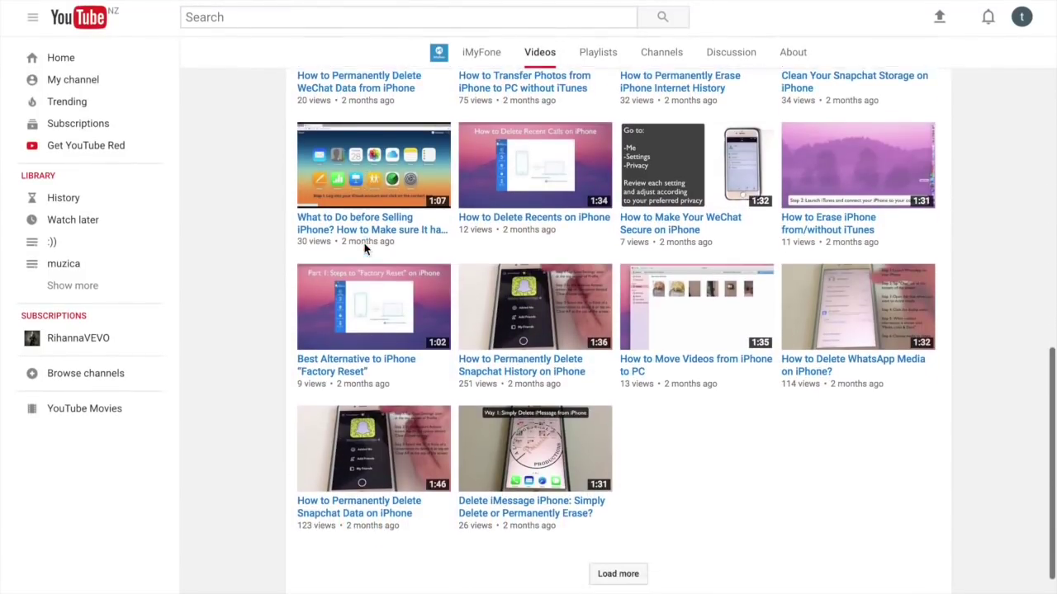
scroll(364, 248, down, 1)
scroll(364, 248, down, 1)
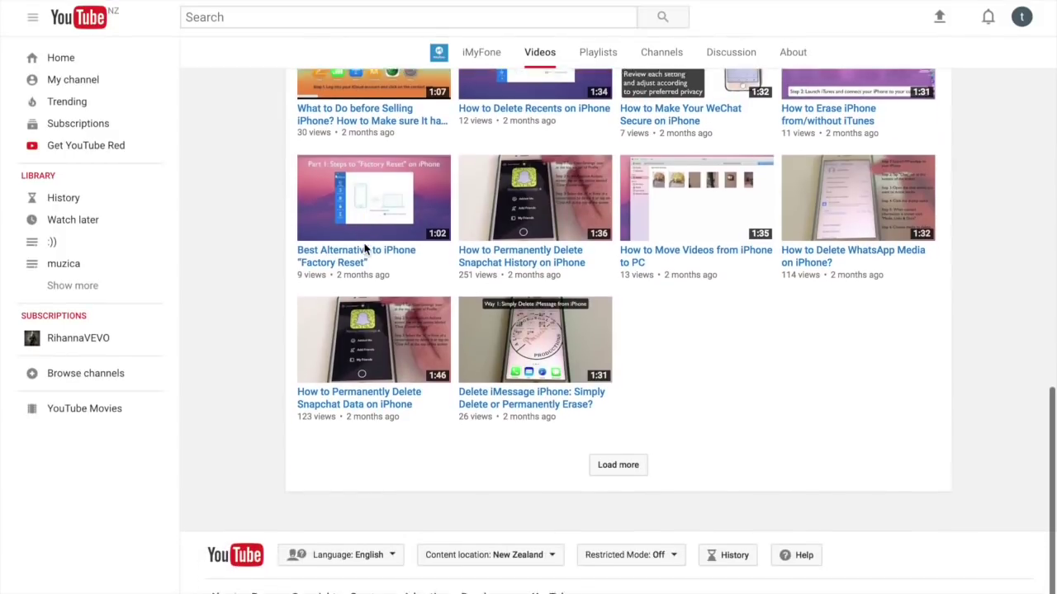
scroll(364, 246, up, 3)
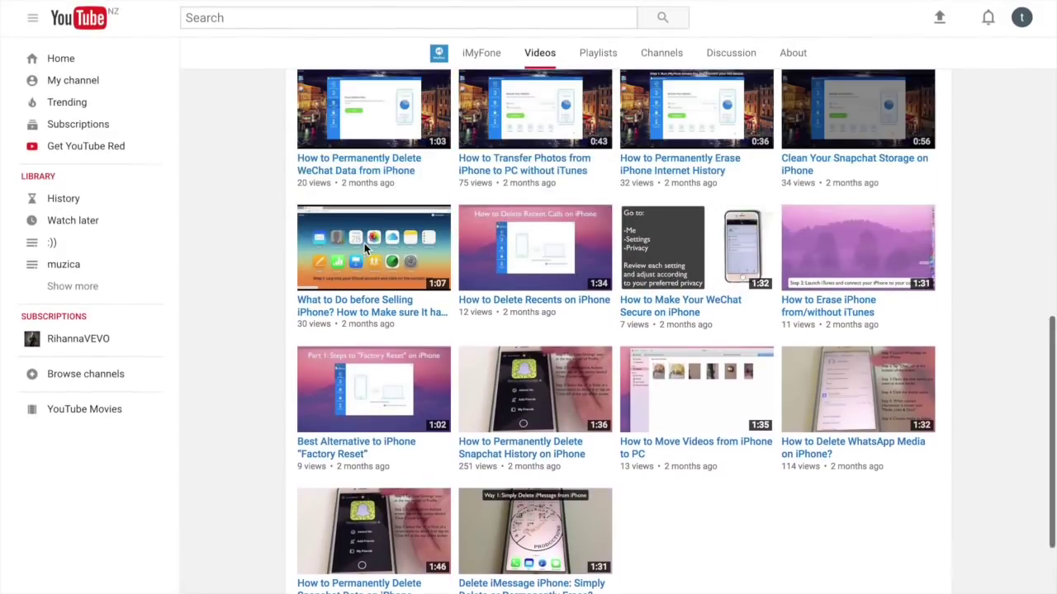
scroll(364, 246, up, 4)
scroll(365, 246, up, 1)
scroll(330, 256, up, 1)
scroll(265, 275, up, 1)
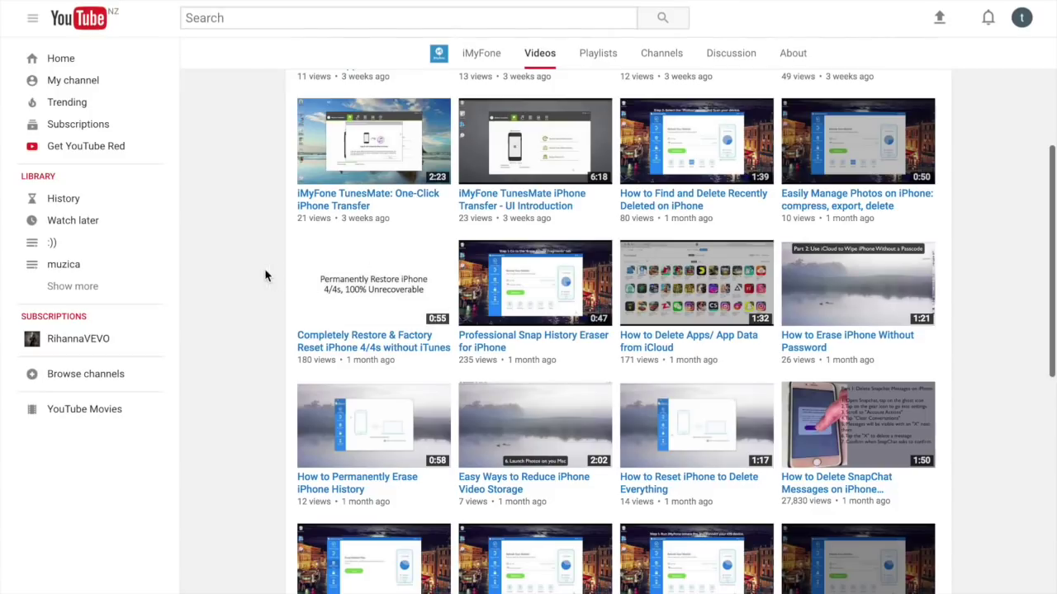
scroll(265, 276, up, 5)
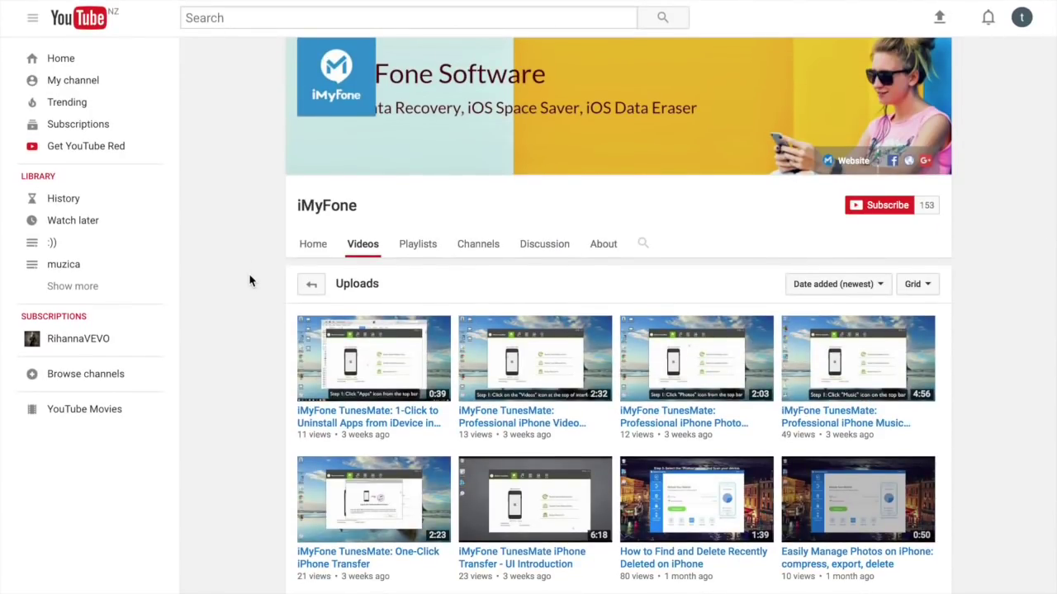